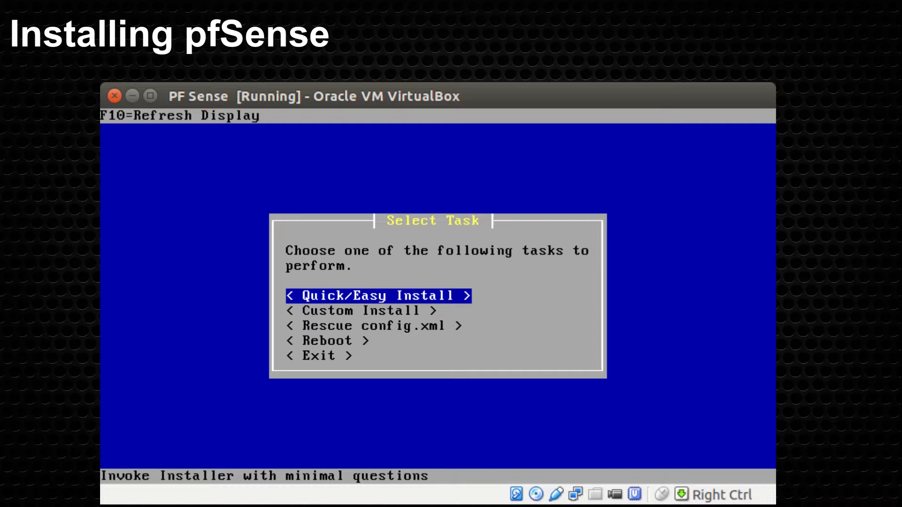
Step: Choose Quick/Easy Install from the pfSense installer's Select Task menu
{"action": "key", "text": "Return"}
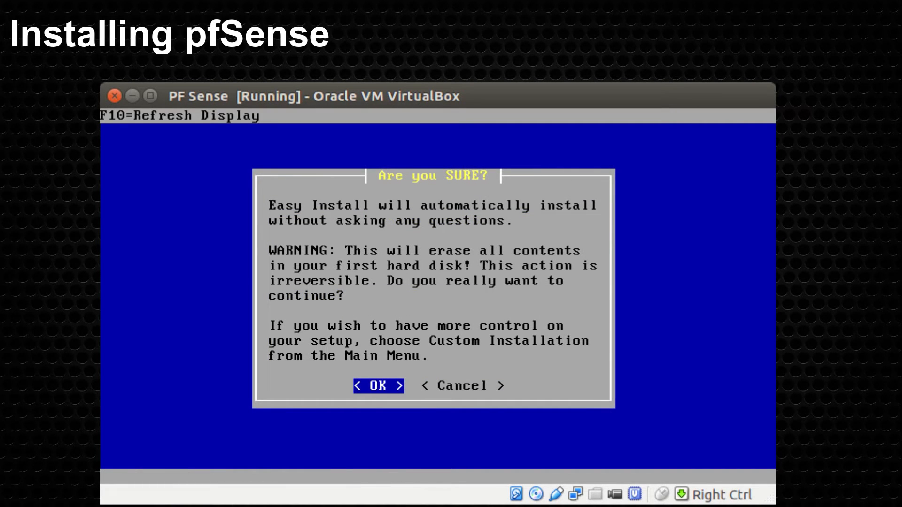
Step: Confirm erasing the first hard disk to start the pfSense Easy Install
{"action": "key", "text": "Return"}
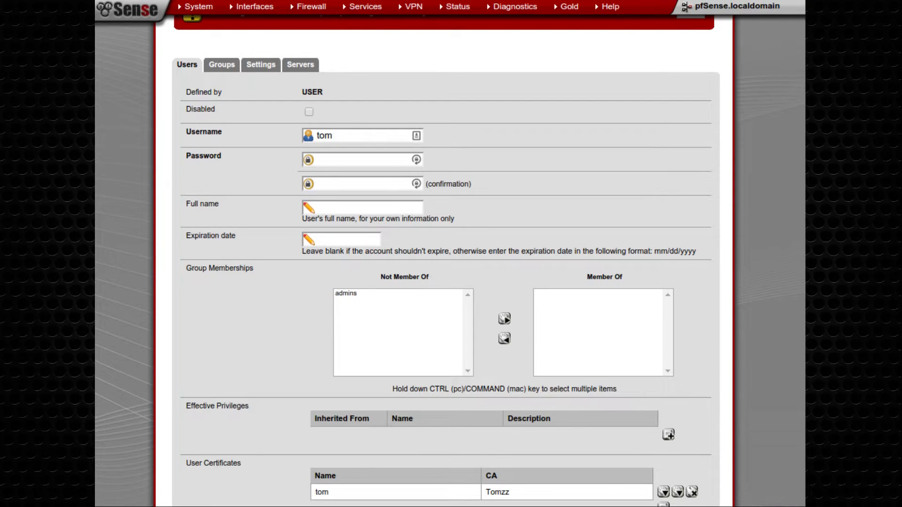
Step: Go to the page for adding privileges to the user
{"action": "left_click", "coordinate": [668, 434]}
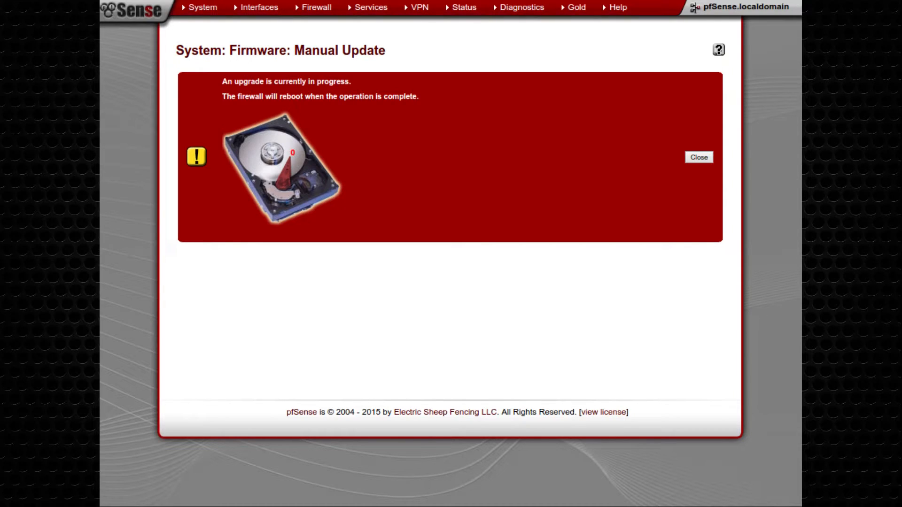
Step: Switch to the firewall's virtual machine console with Alt+Tab
{"action": "key", "text": "alt+Tab"}
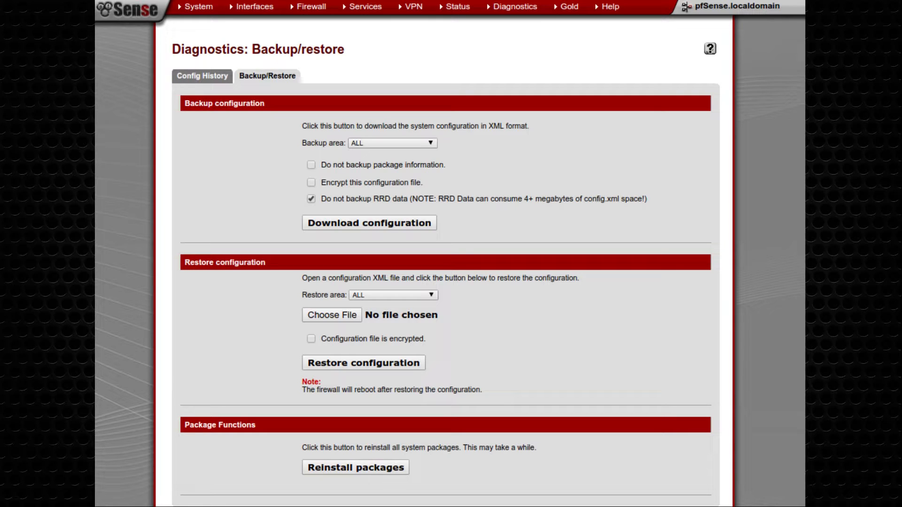
Step: Expand the Restore area dropdown to list the restorable configuration areas
{"action": "left_click", "coordinate": [394, 295]}
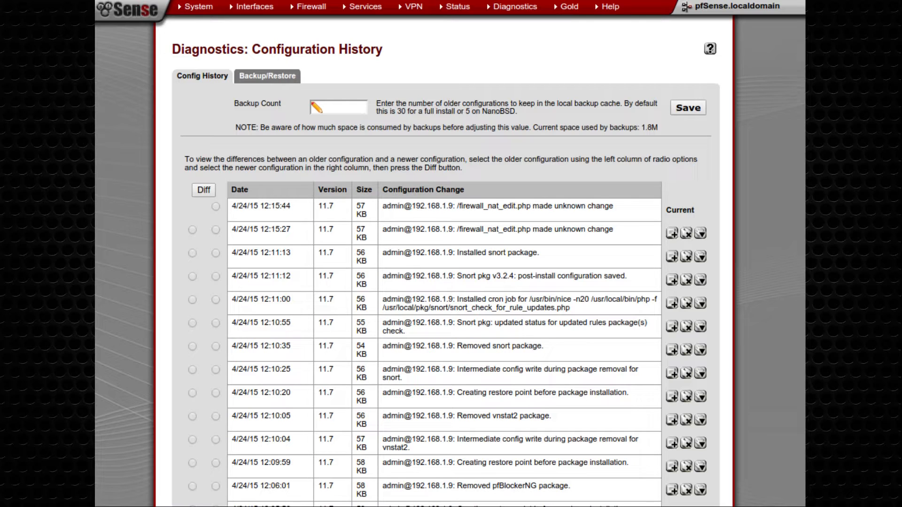
Step: Show the differences between two saved configurations in Config History
{"action": "key", "text": "Right"}
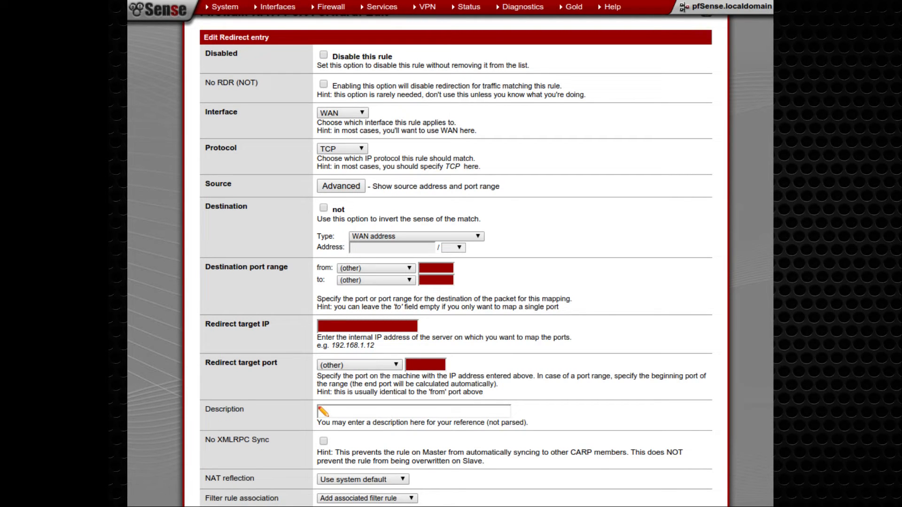
Step: Keep TCP as the port forward's protocol and bring up the source address type choices
{"action": "scroll", "coordinate": [342, 183], "scroll_direction": "up", "scroll_amount": 1}
{"action": "left_click", "coordinate": [342, 184]}
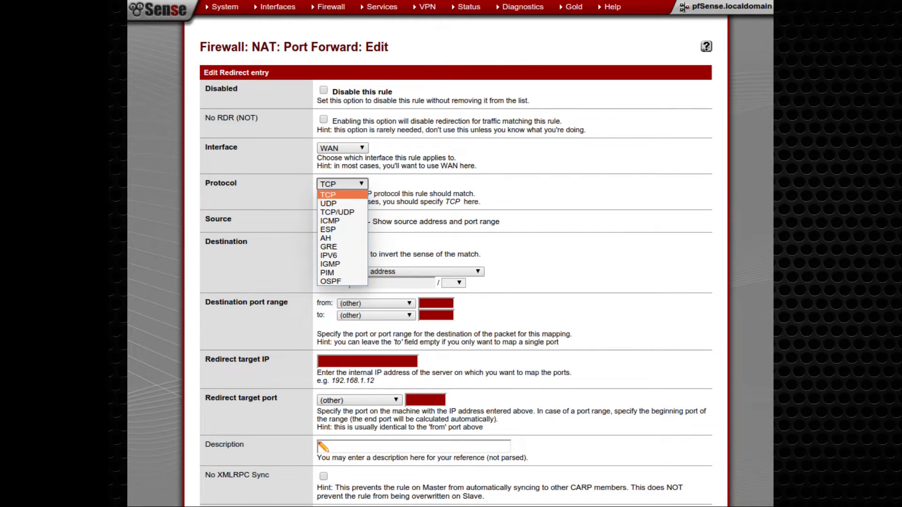
{"action": "left_click", "coordinate": [328, 194]}
{"action": "left_click", "coordinate": [343, 221]}
{"action": "left_click", "coordinate": [390, 248]}
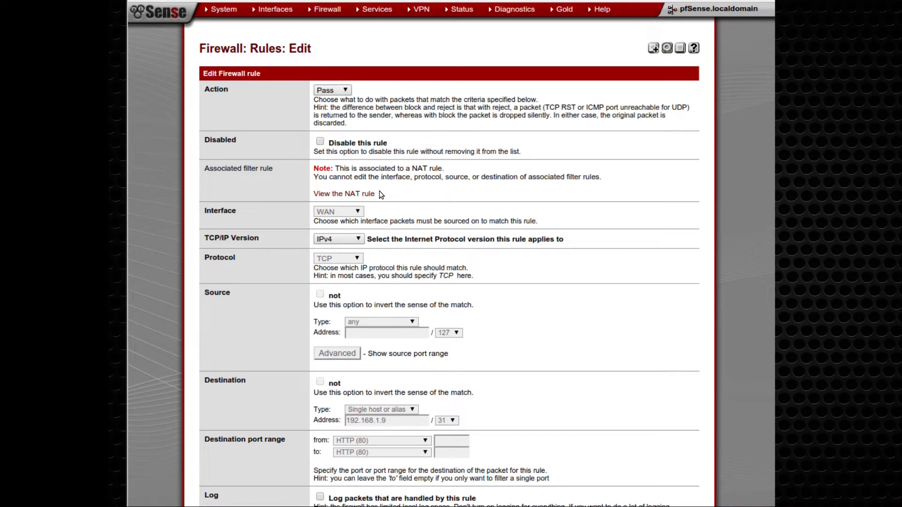
Step: Scroll down to review the rest of the firewall rule form
{"action": "scroll", "coordinate": [379, 191], "scroll_direction": "down", "scroll_amount": 15}
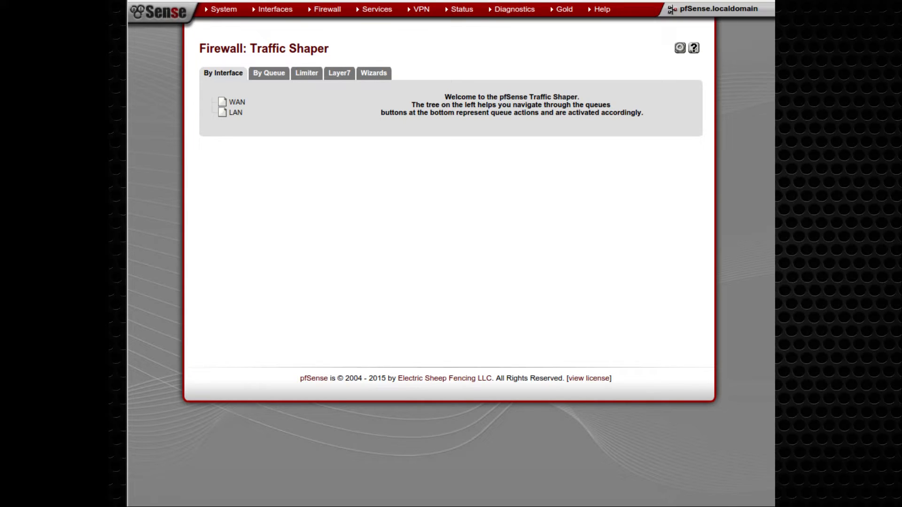
Step: Switch to the Wizards tab of Firewall > Traffic Shaper
{"action": "left_click", "coordinate": [373, 73]}
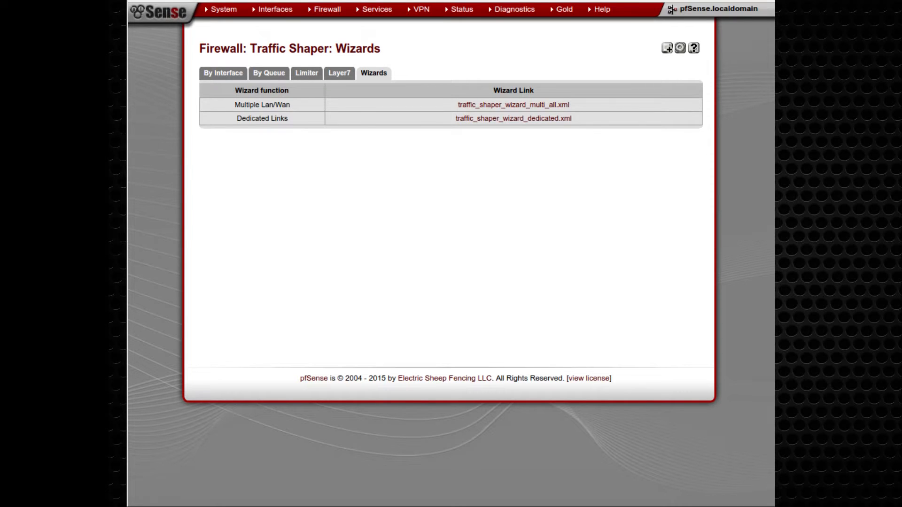
Step: Launch the traffic_shaper_wizard_multi_all.xml multiple LAN/WAN shaper wizard
{"action": "left_click", "coordinate": [513, 104]}
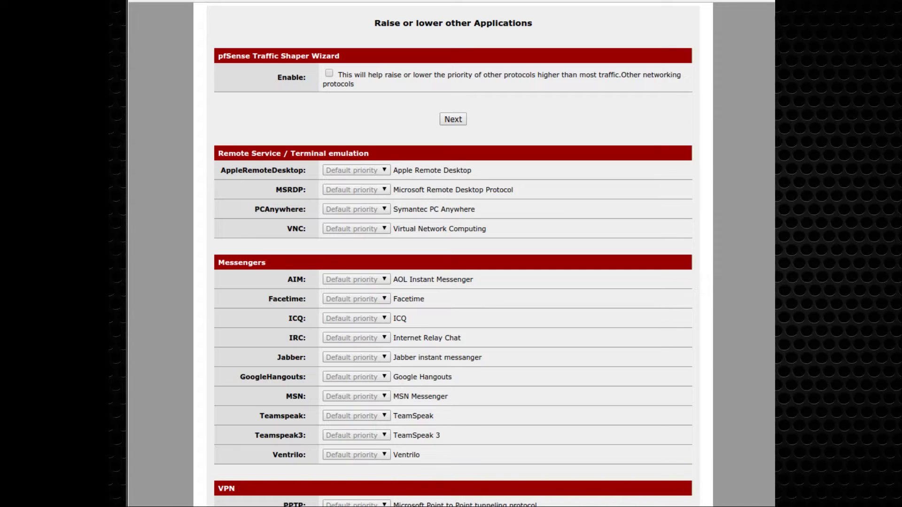
Step: Scroll the firewall rule edit page down to the Advanced features with In/Out queues TestLimitIn / TestLimitOut
{"action": "scroll", "coordinate": [453, 254], "scroll_direction": "down", "scroll_amount": 10}
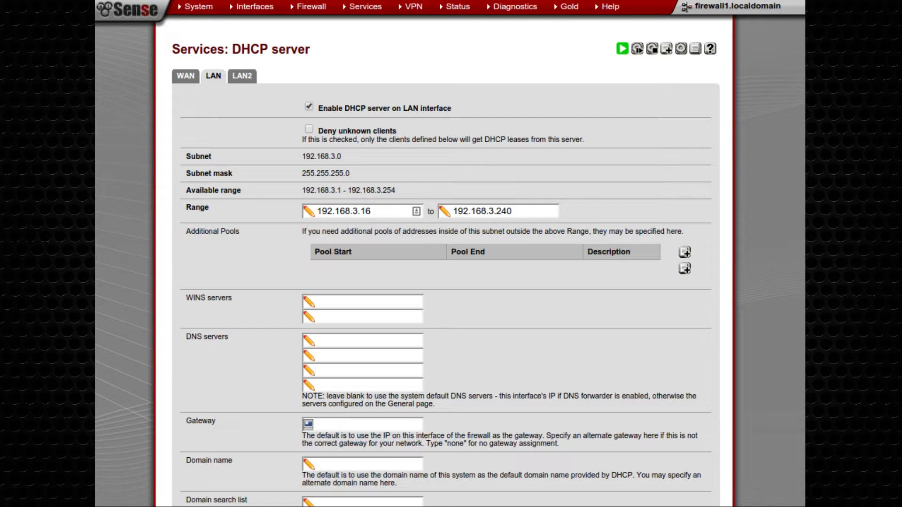
Step: Scroll the LAN DHCP server page down to the TFTP server 192.168.3.4 and network booting settings
{"action": "scroll", "coordinate": [445, 282], "scroll_direction": "down", "scroll_amount": 12}
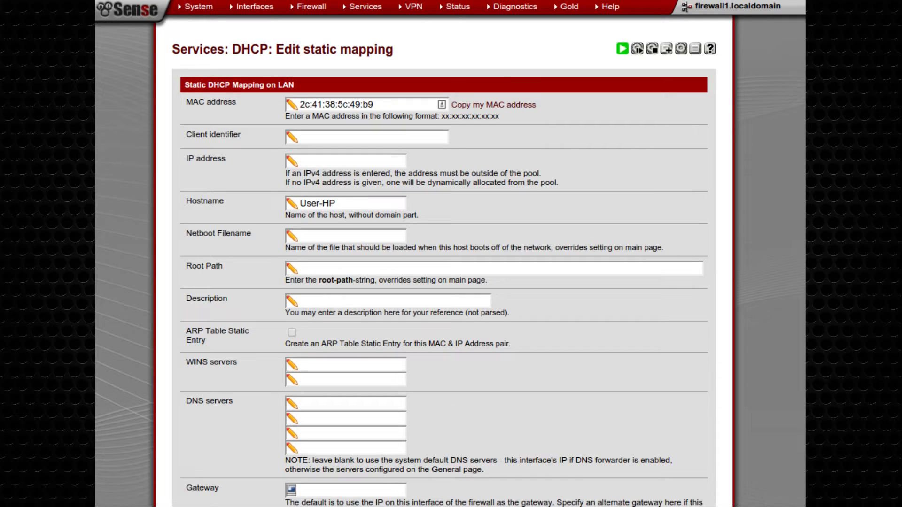
Step: Scroll down the Zone1 captive portal settings page past the WAN/LAN interface choices
{"action": "scroll", "coordinate": [444, 263], "scroll_direction": "down", "scroll_amount": 5}
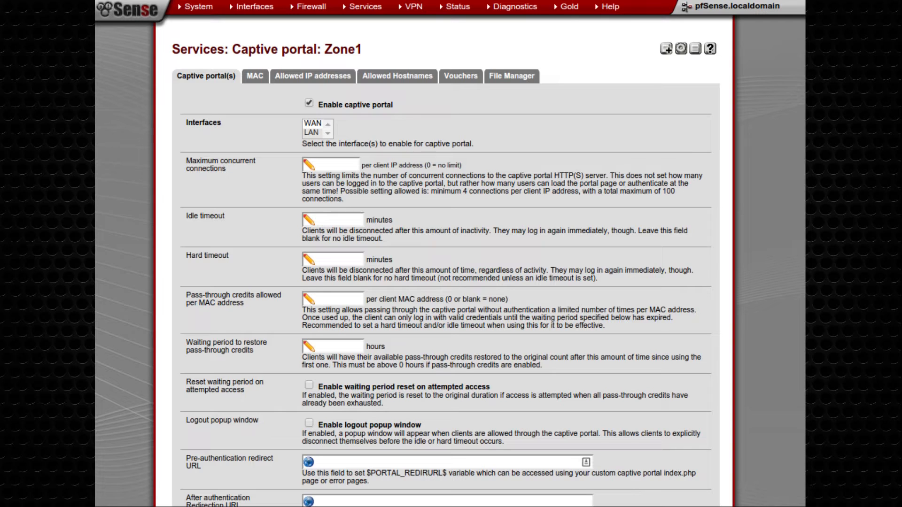
Step: Scroll down Zone1's settings past Local User Manager / Vouchers authentication and the HTTPS options
{"action": "scroll", "coordinate": [445, 263], "scroll_direction": "down", "scroll_amount": 8}
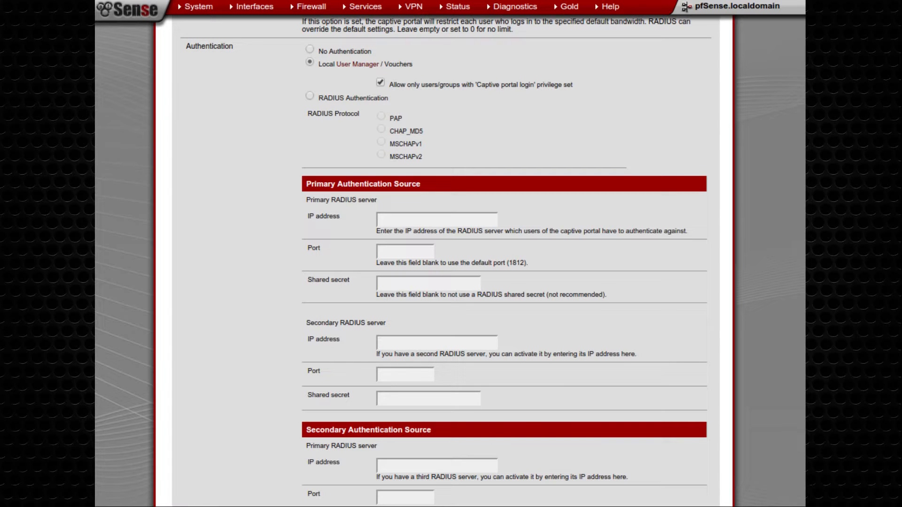
{"action": "scroll", "coordinate": [451, 263], "scroll_direction": "down", "scroll_amount": 10}
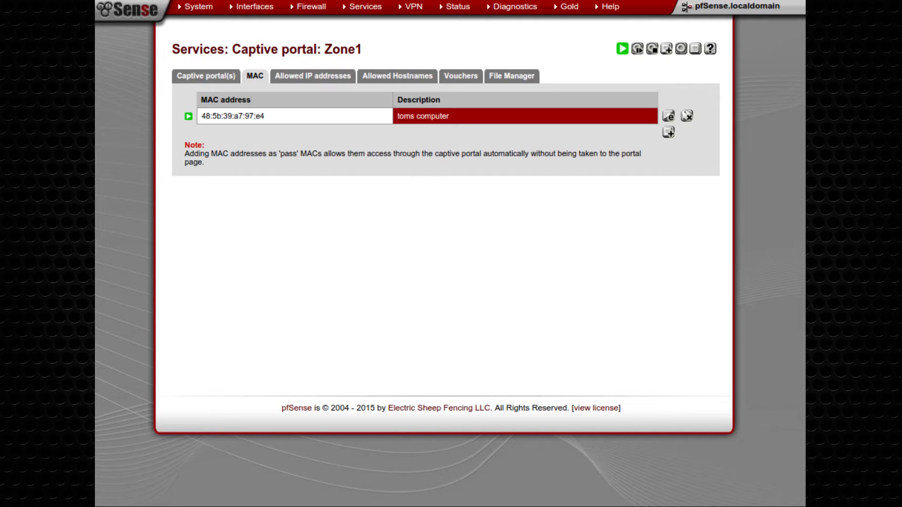
Step: Open the existing pass-through MAC entry for editing on Zone1's MAC tab
{"action": "left_click", "coordinate": [669, 116]}
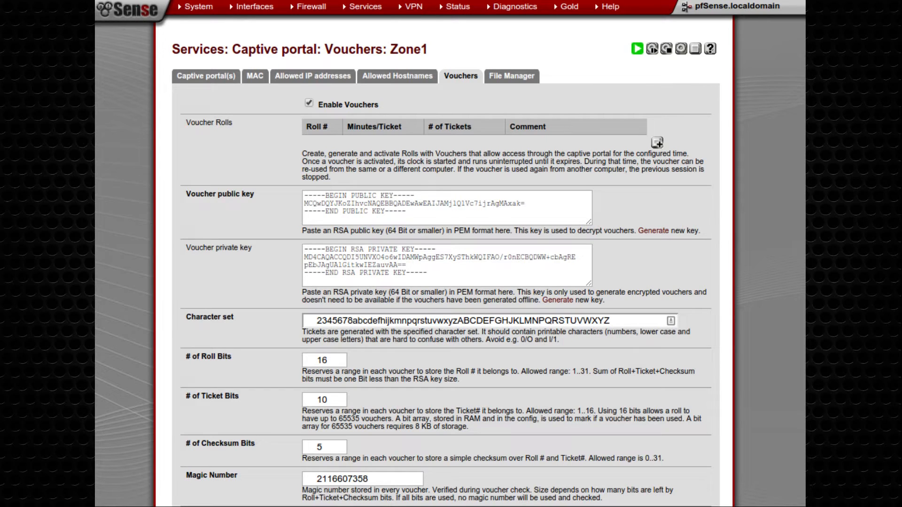
{"action": "scroll", "coordinate": [451, 281], "scroll_direction": "down", "scroll_amount": 5}
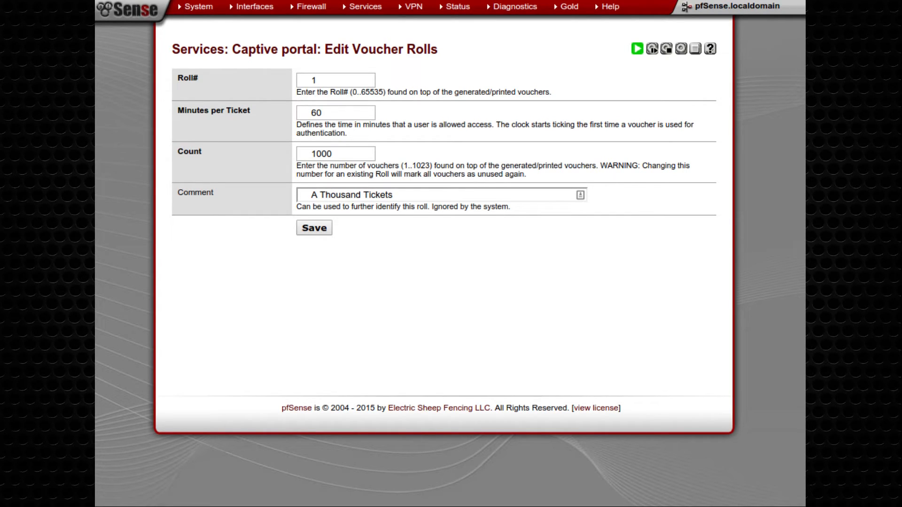
Step: Save voucher roll 1 with 1000 tickets of 60 minutes, commented 'A Thousand Tickets'
{"action": "key", "text": "Return"}
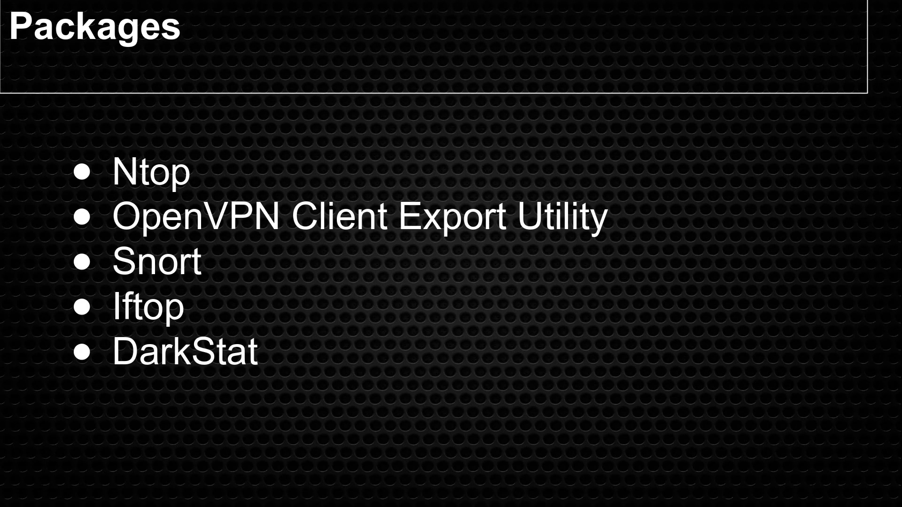
Step: Advance the slideshow to the Packages slide showing the Package Manager screenshot
{"action": "key", "text": "Right"}
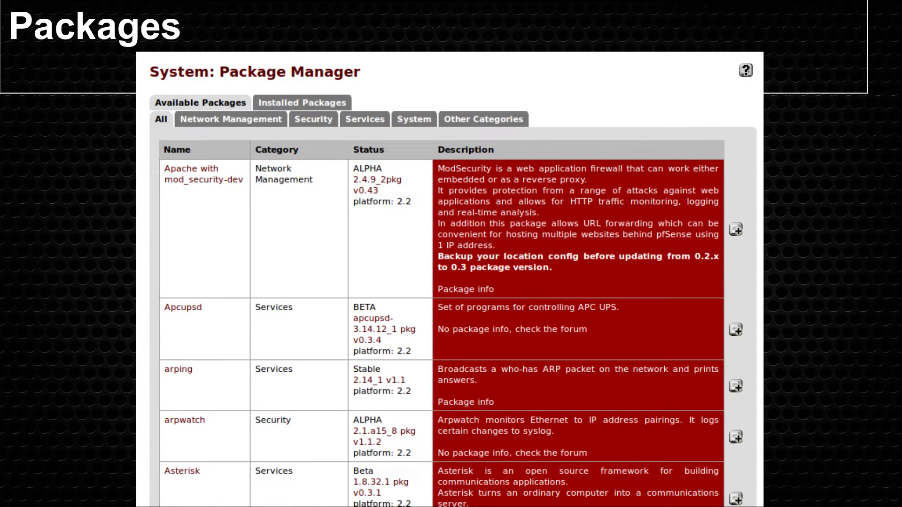
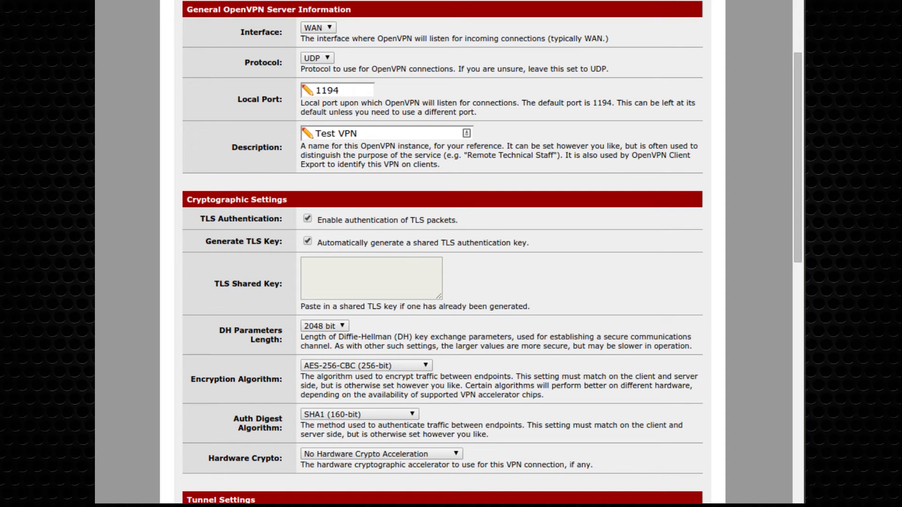
Step: Scroll through the rest of the Test VPN UDP:1194 server form to review its settings
{"action": "scroll", "coordinate": [442, 253], "scroll_direction": "down", "scroll_amount": 10}
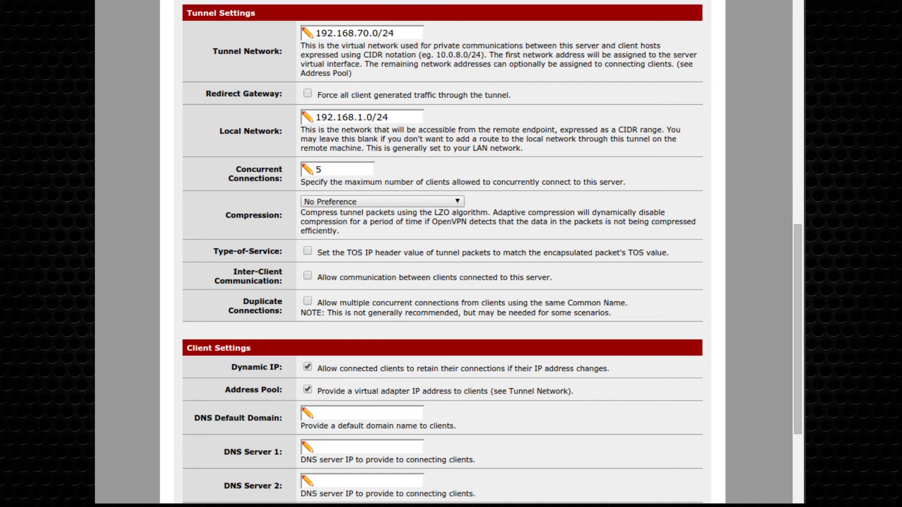
{"action": "scroll", "coordinate": [442, 253], "scroll_direction": "down", "scroll_amount": 6}
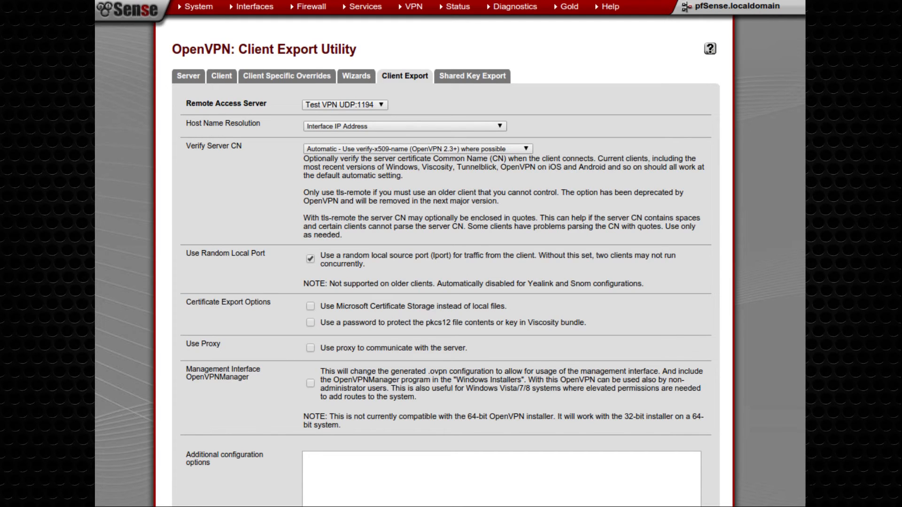
Step: Scroll through the client export options: Interface IP Address resolution, automatic CN verification, random local port
{"action": "scroll", "coordinate": [445, 282], "scroll_direction": "down", "scroll_amount": 7}
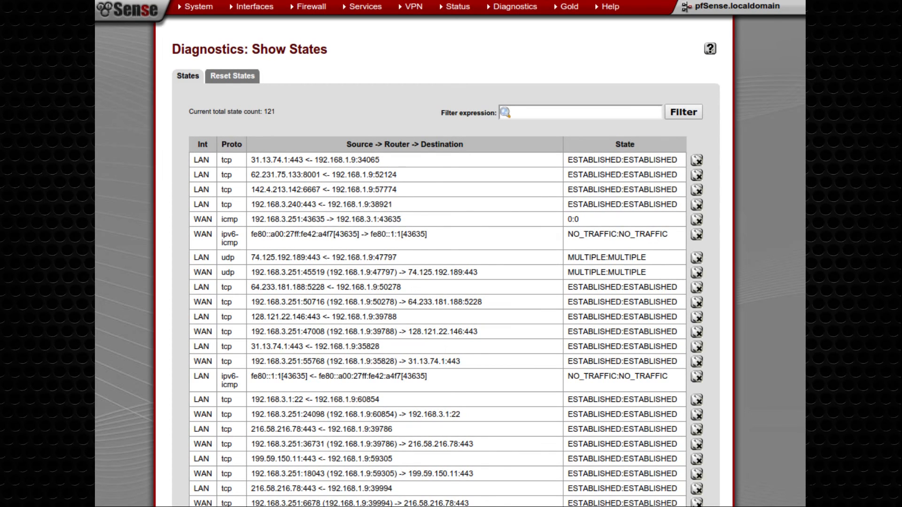
Step: Show the Reset States page after reviewing the firewall state table
{"action": "key", "text": "Right"}
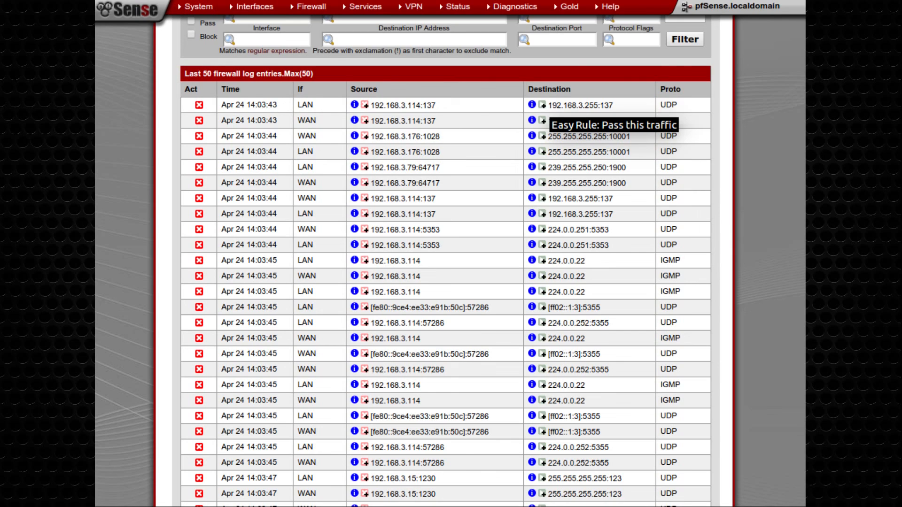
Step: Add an Easy Rule to the LAN rules passing the blocked logged traffic
{"action": "left_click", "coordinate": [542, 121]}
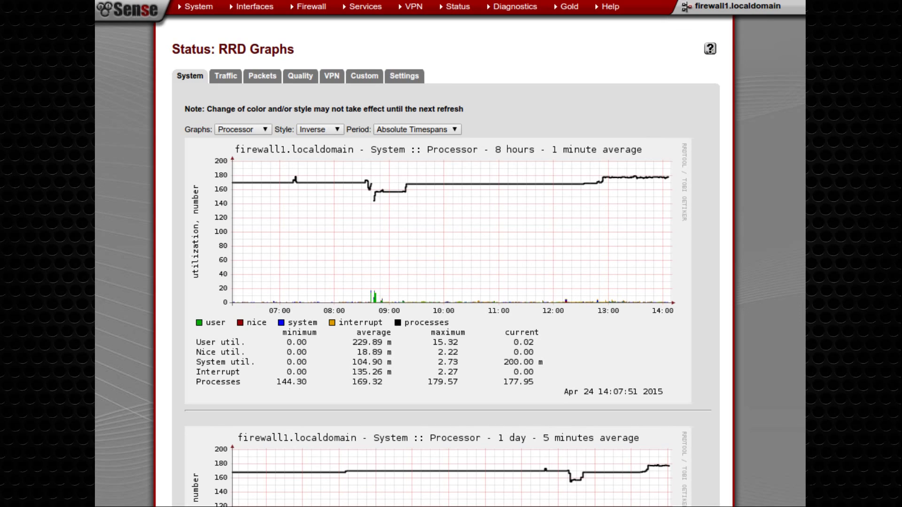
Step: Show the 8-hour WAN traffic graphs, with IPv4 in-pass peaking at 31.06 Mb/s
{"action": "key", "text": "Right"}
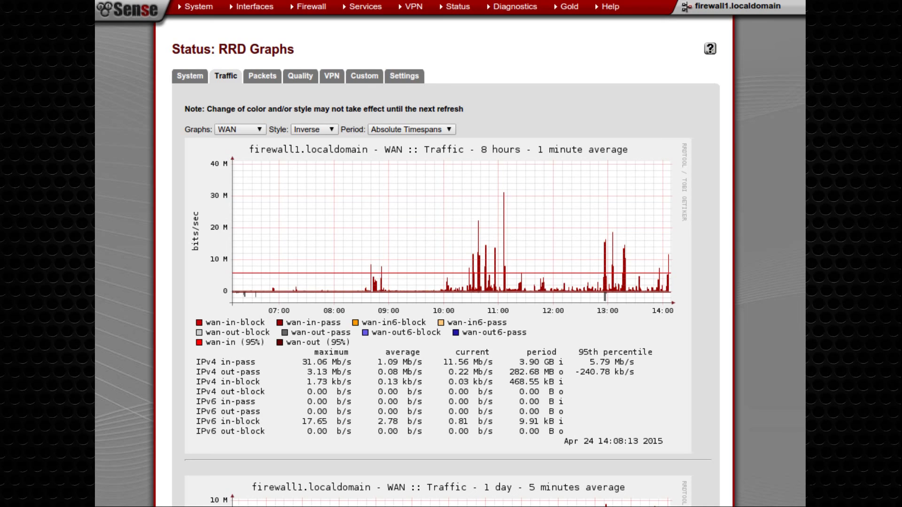
Step: View WAN packet graphs, then a two-day custom LAN2 traffic graph with its start-date calendar open
{"action": "key", "text": "Right"}
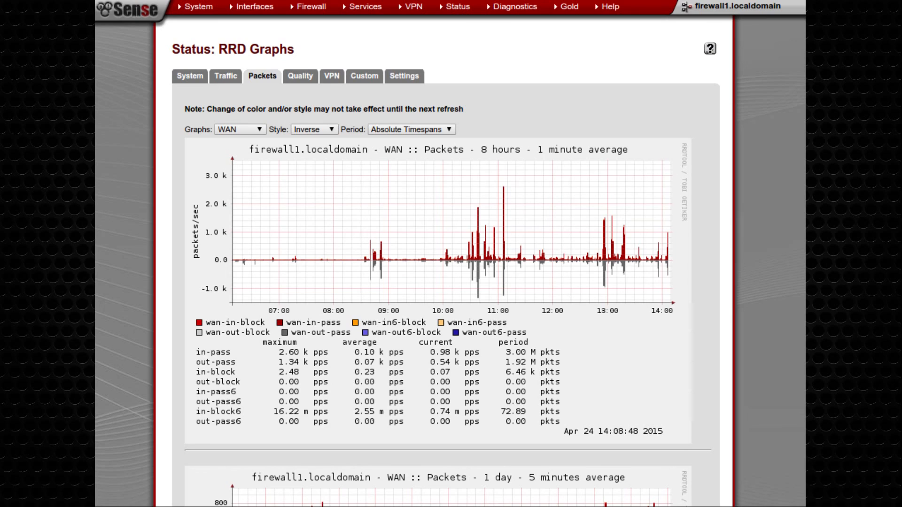
{"action": "key", "text": "Right"}
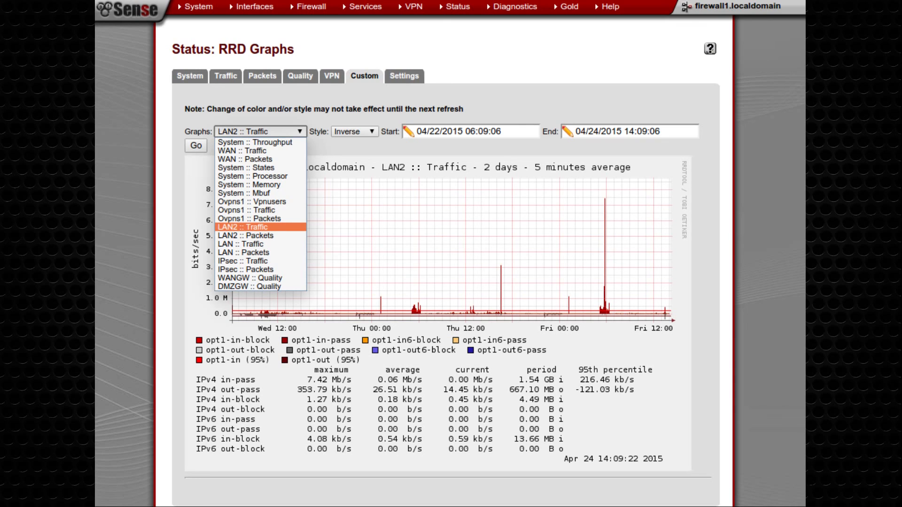
{"action": "key", "text": "Right"}
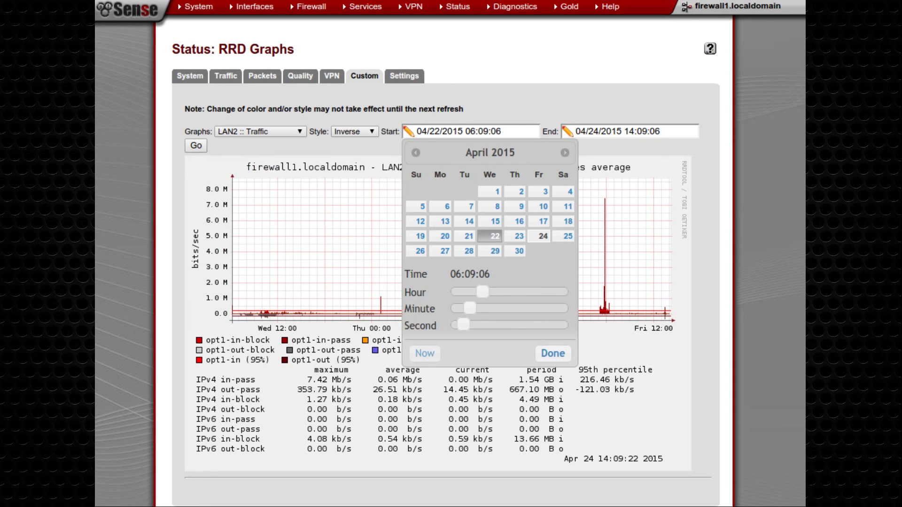